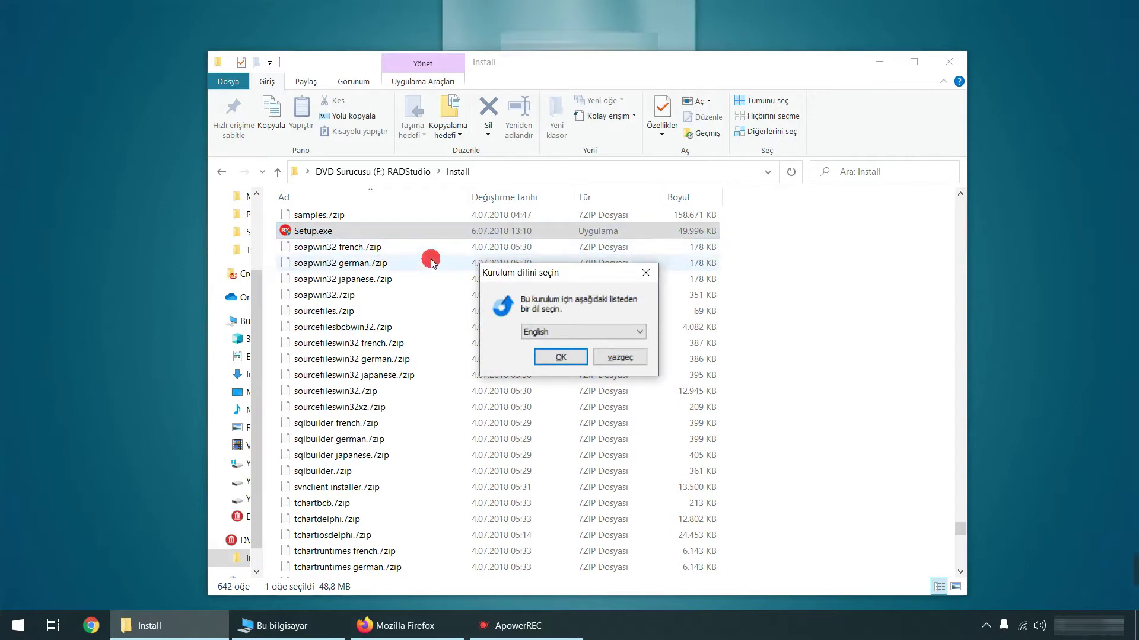
Choose English as the setup language and launch the installation wizard.
left_click(572, 330)
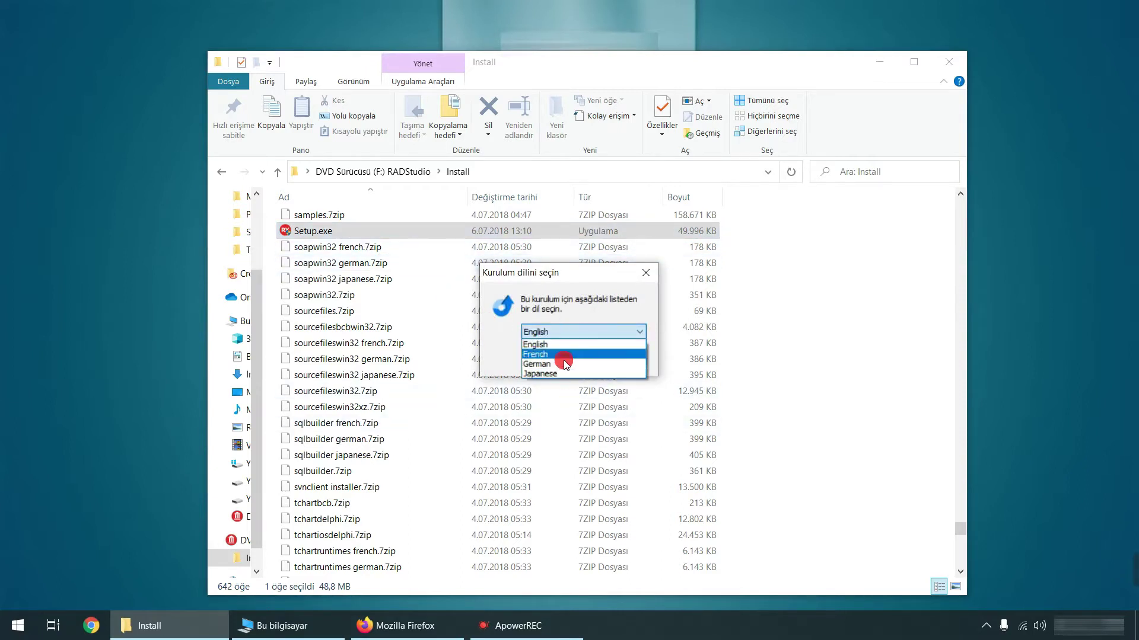
left_click(574, 330)
left_click(573, 359)
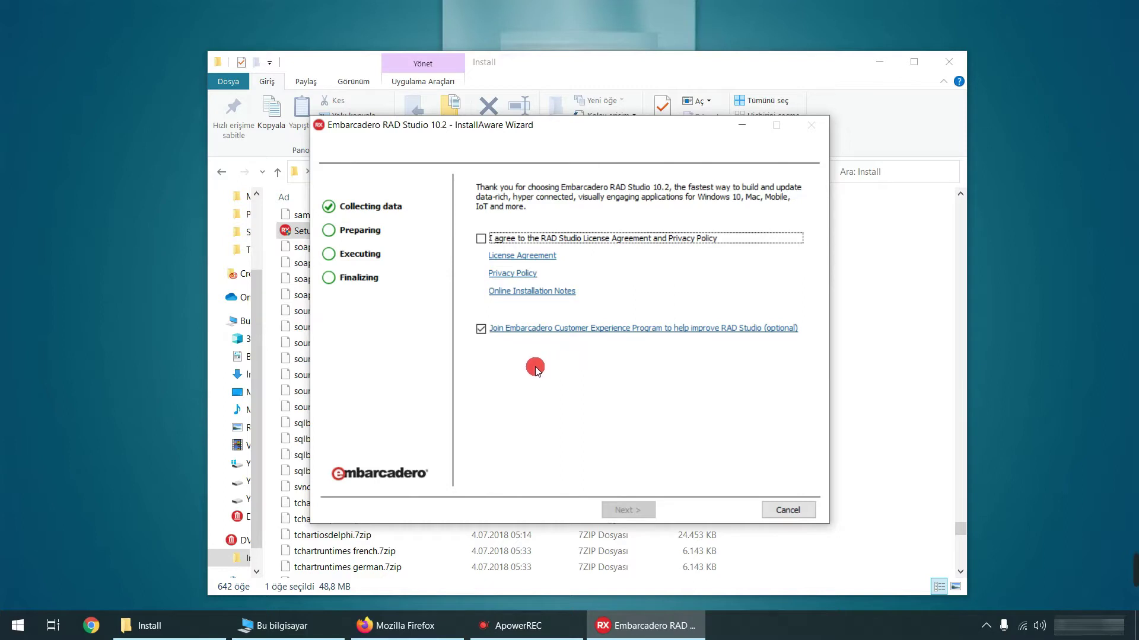
Agree to the RAD Studio License Agreement and Privacy Policy, opt out of the Customer Experience Program, and continue.
left_click(480, 329)
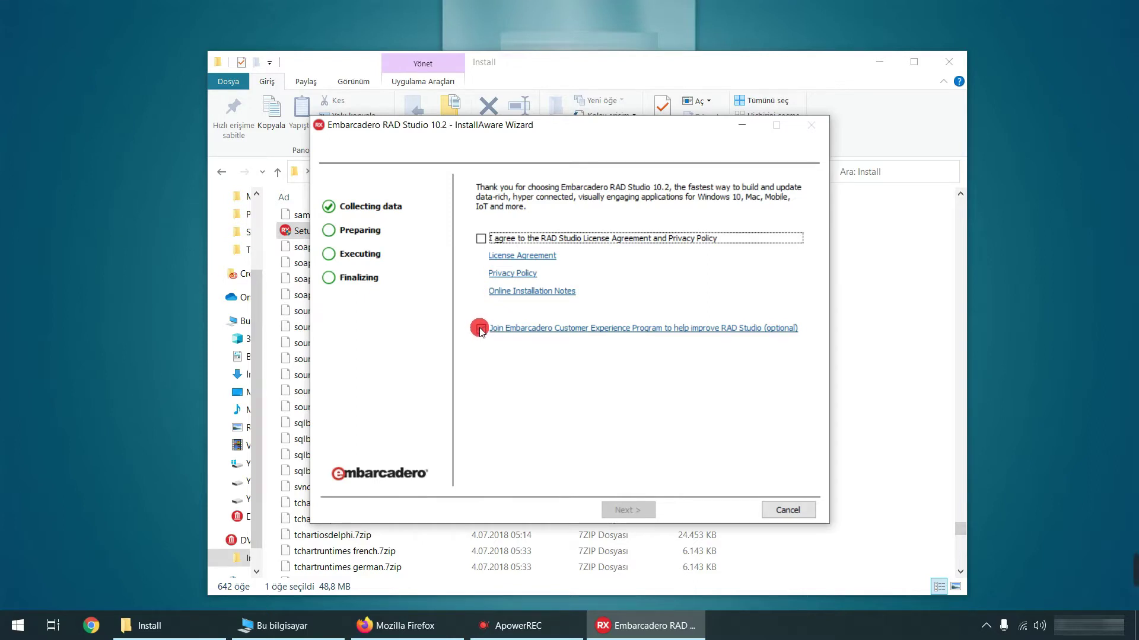
left_click(480, 329)
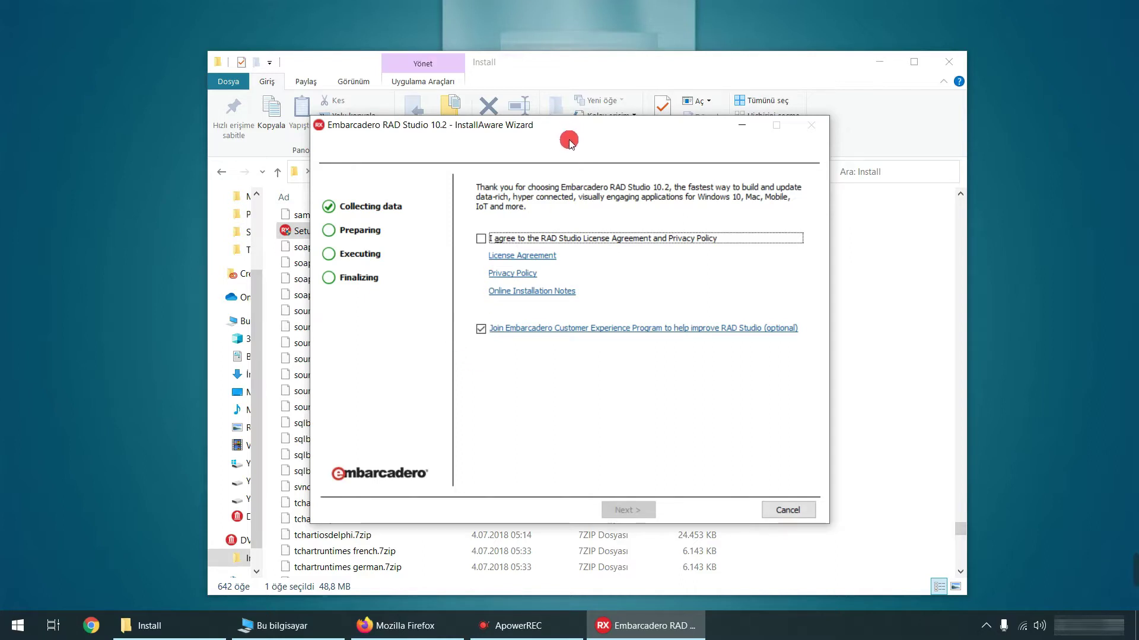
left_click(480, 238)
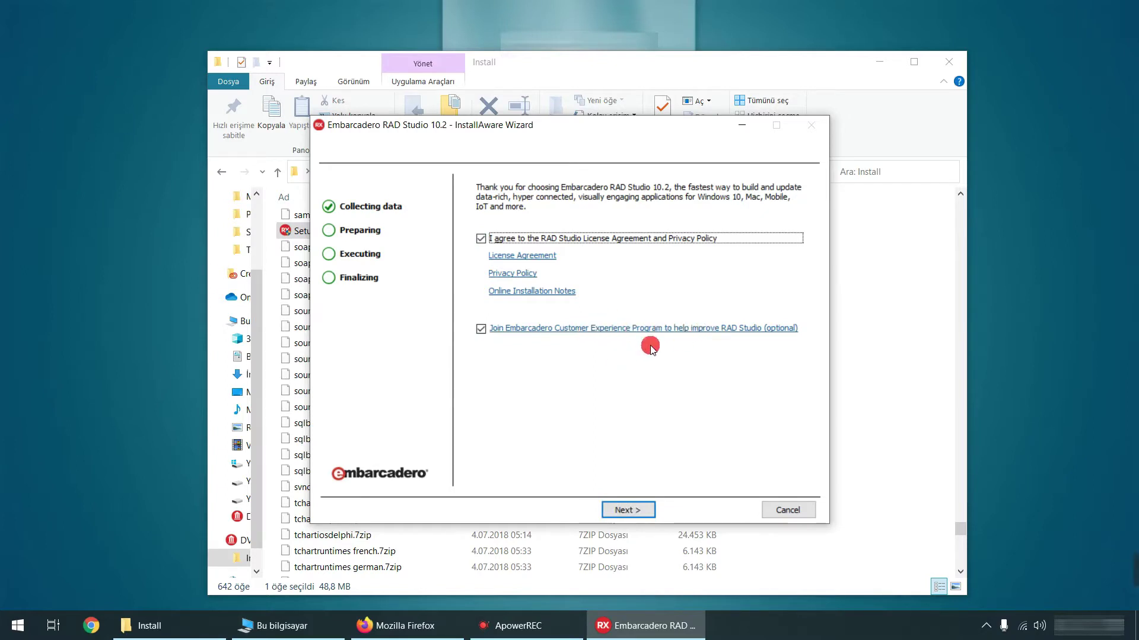
left_click(480, 328)
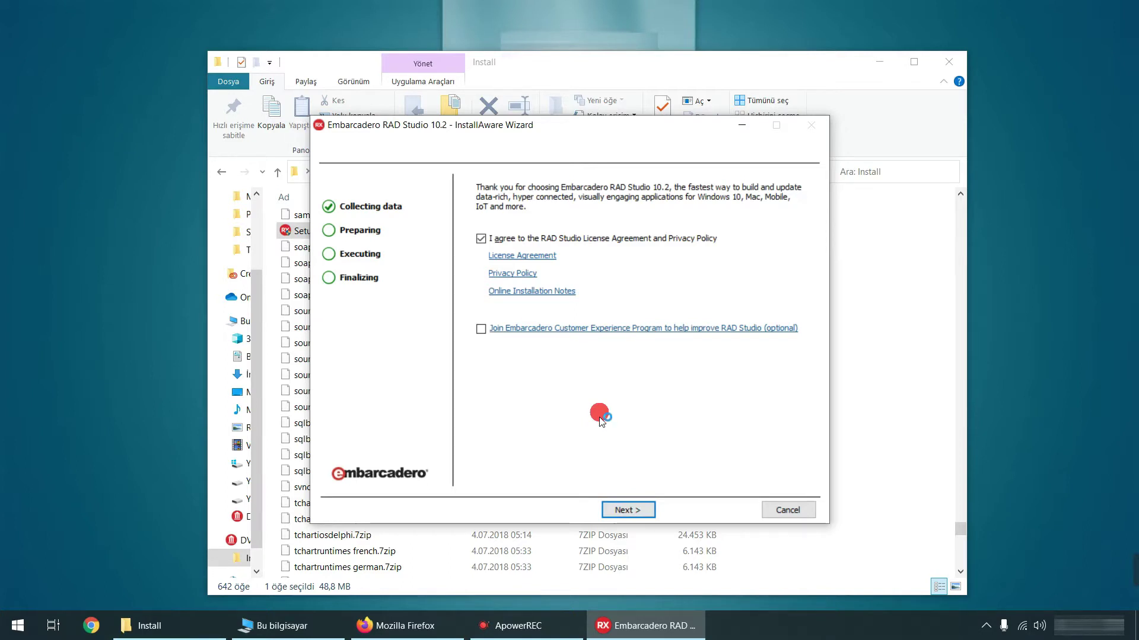
key("Return")
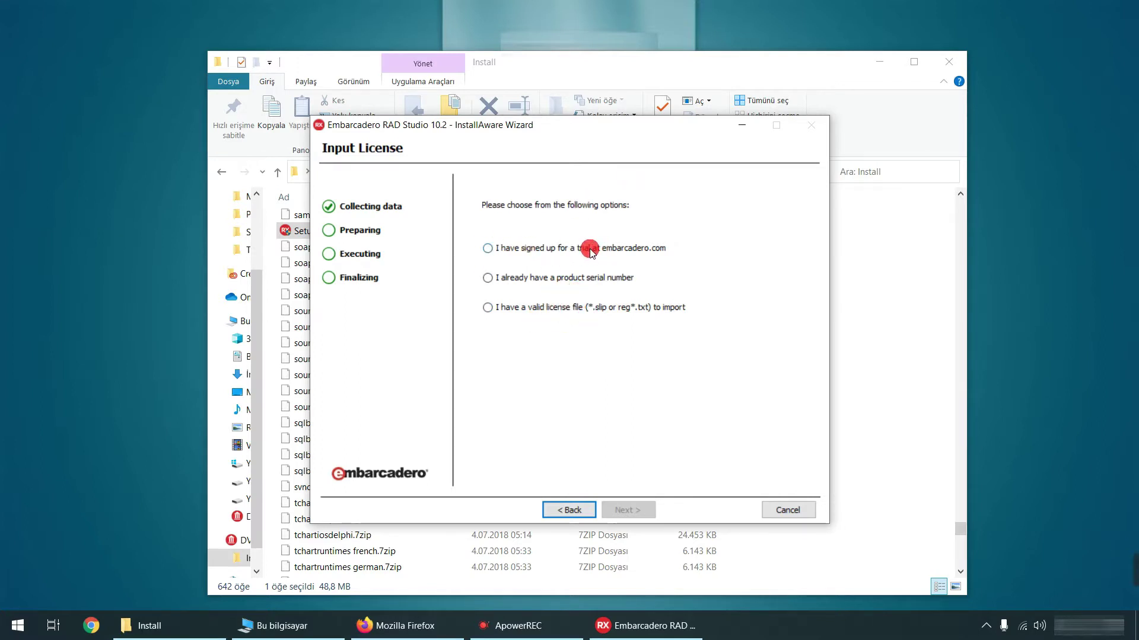
Choose the license option for having signed up for a trial at embarcadero.com and continue.
left_click(521, 253)
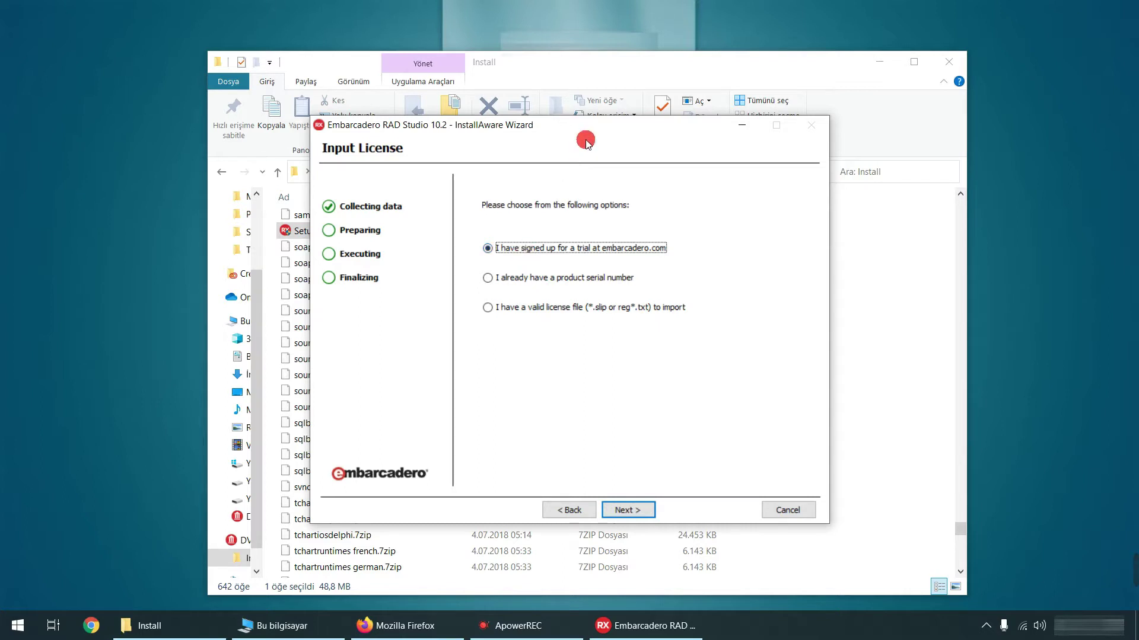
left_click_drag(586, 135, 598, 137)
left_click(538, 282)
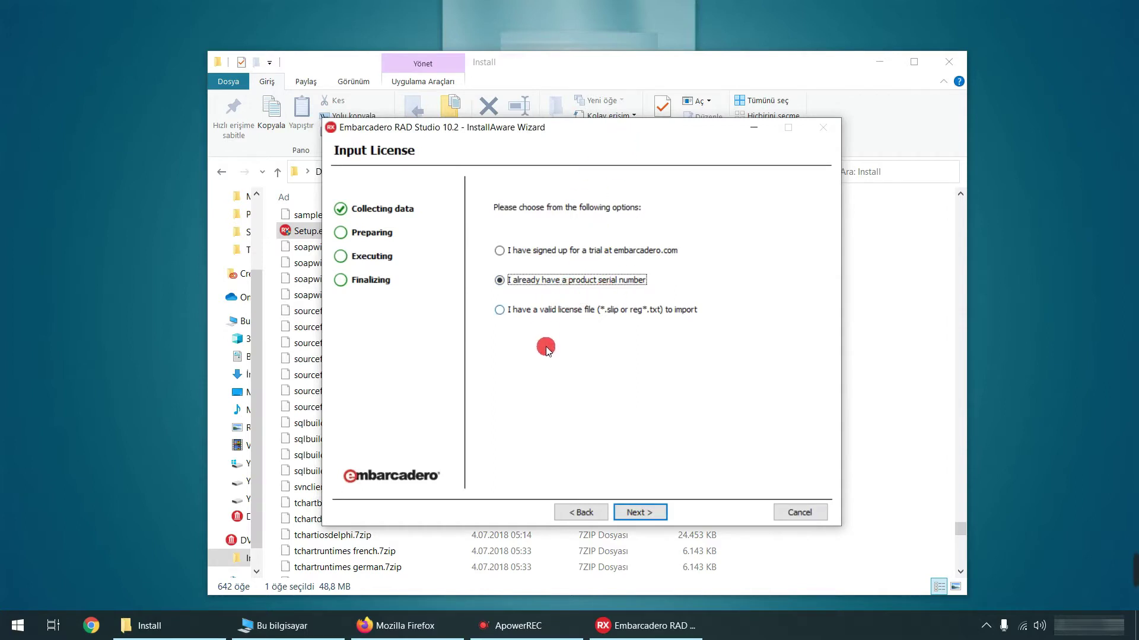
left_click(530, 309)
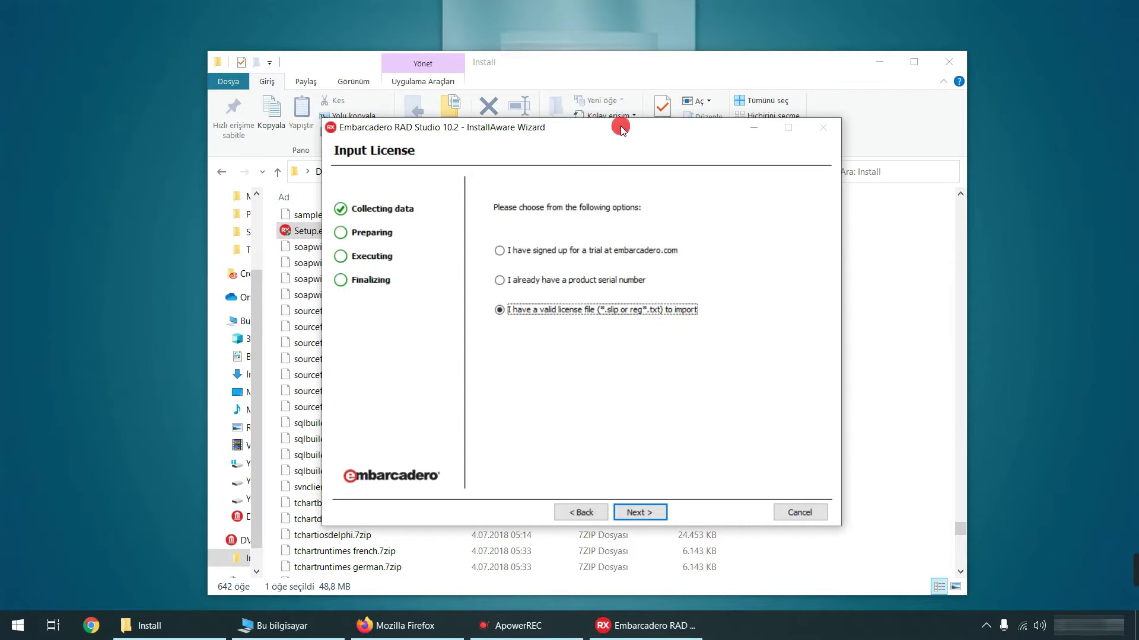
mouse_move(647, 135)
left_mouse_down()
mouse_move(637, 128)
mouse_move(649, 125)
left_mouse_up()
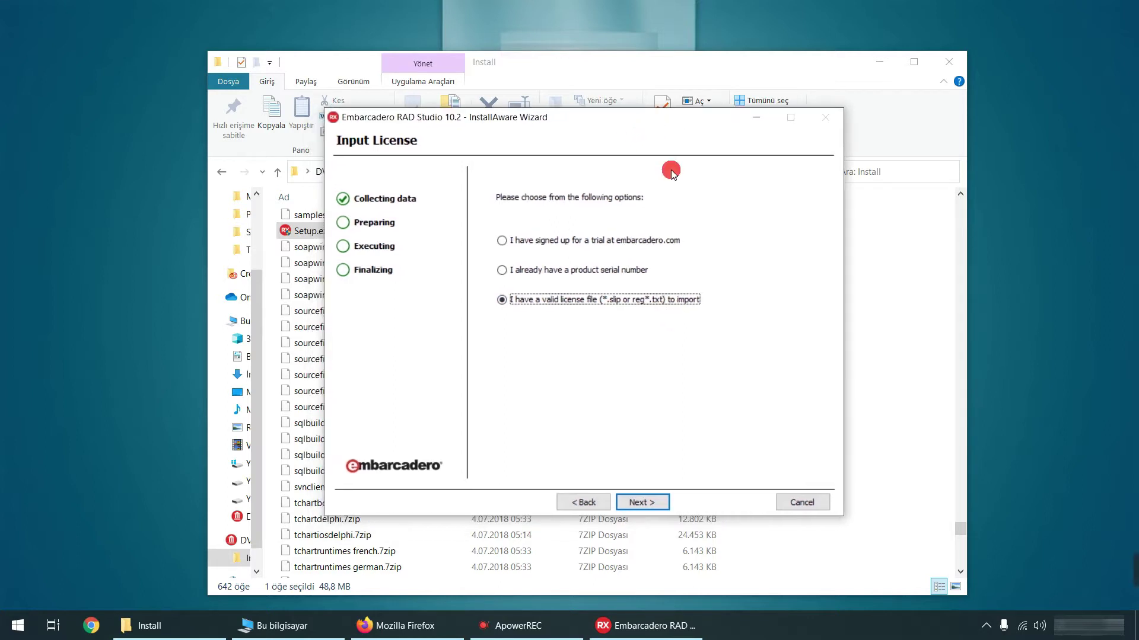
left_click(530, 240)
left_click(651, 501)
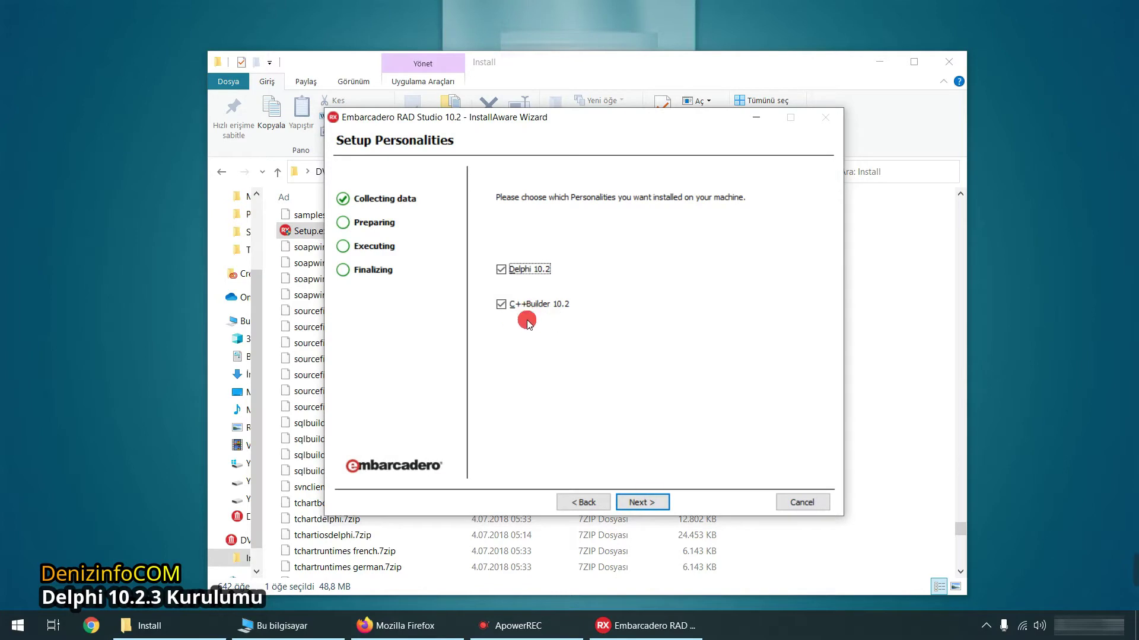
Keep both the Delphi 10.2 and C++Builder 10.2 personalities, with English as the only installation language.
left_click(649, 505)
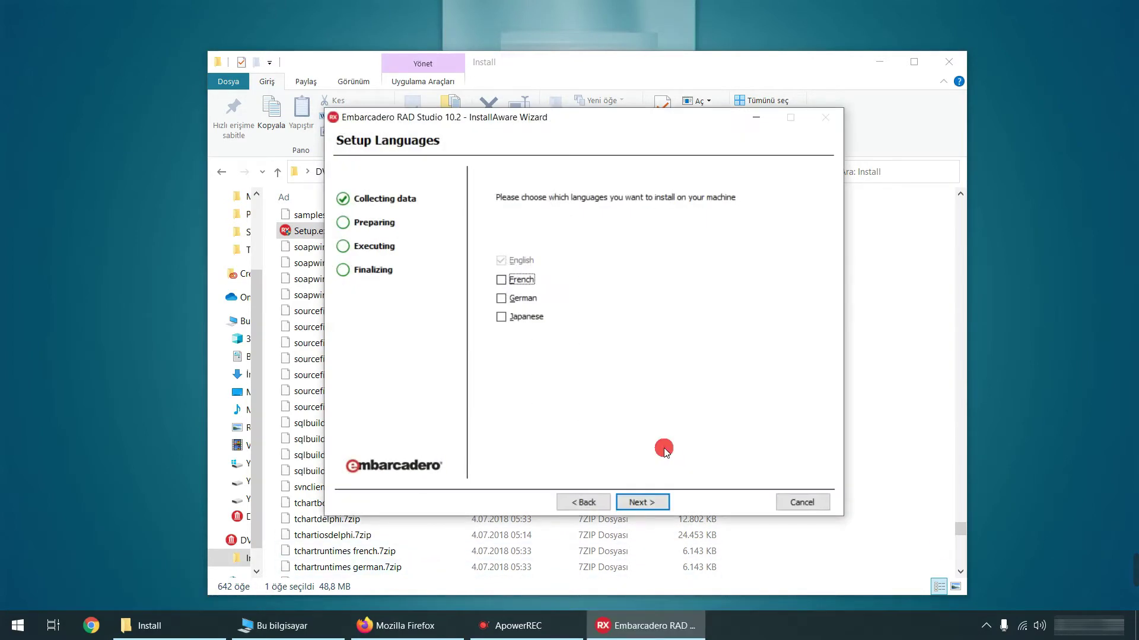
left_click(638, 503)
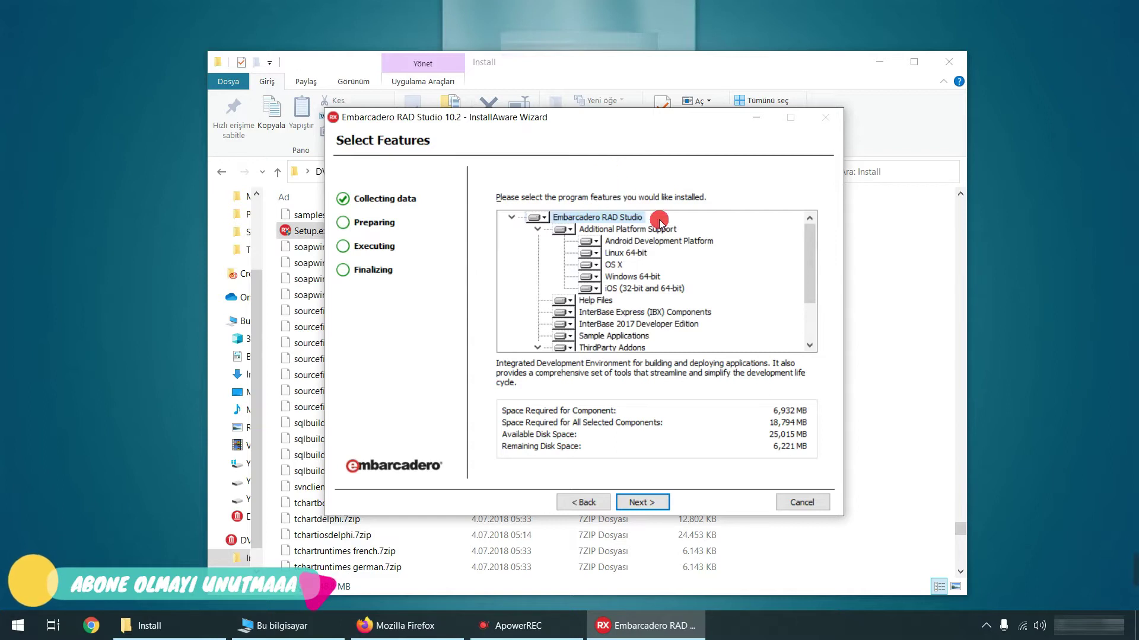
Review the additional platforms and third-party add-ons in the feature list, and continue with all features selected.
scroll(660, 283, "down", 2)
scroll(646, 344, "up", 2)
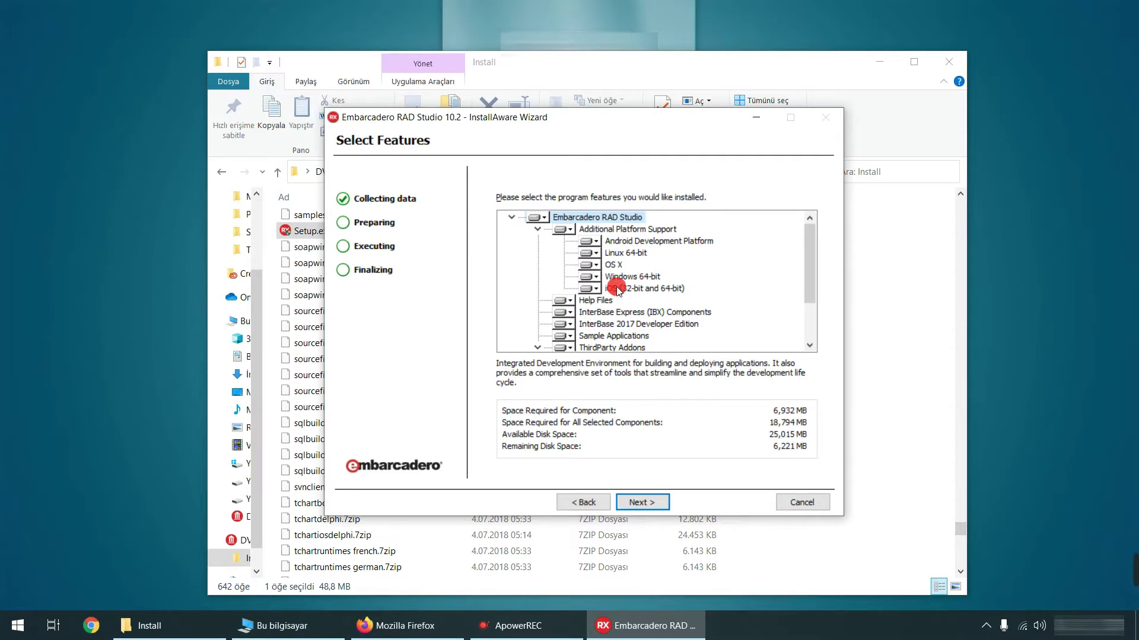
left_click(627, 254)
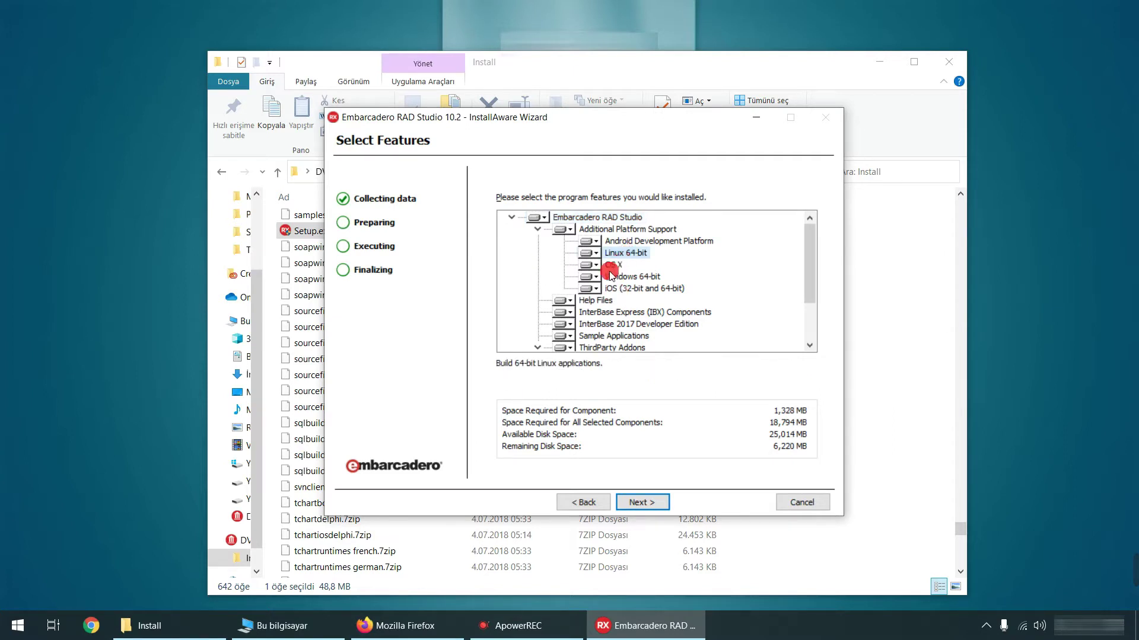
left_click(637, 243)
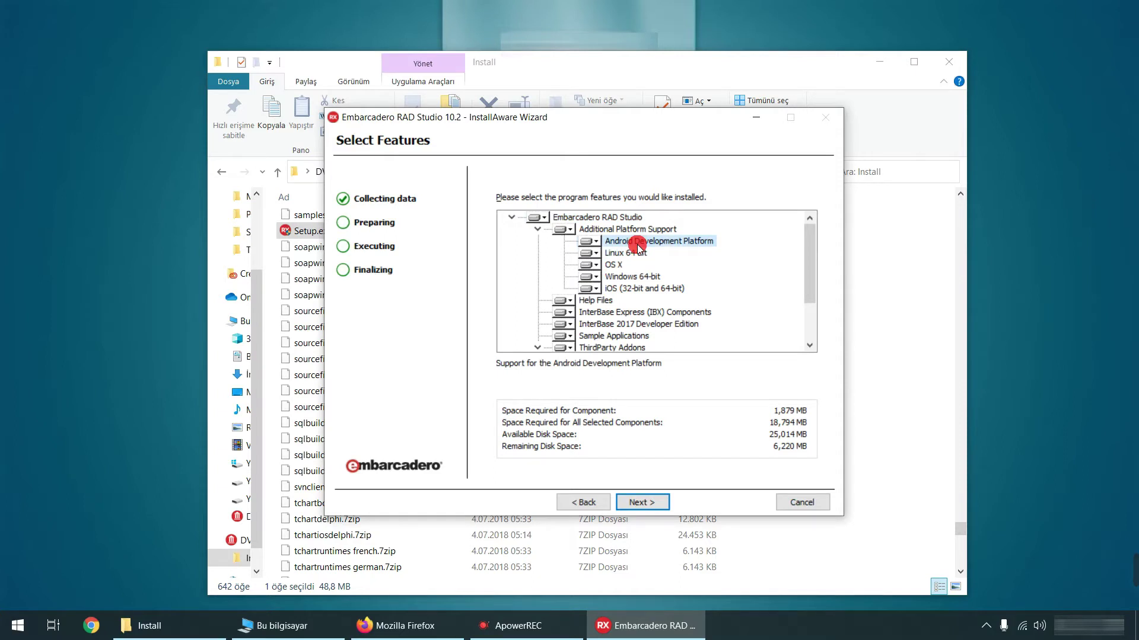
scroll(628, 252, "down", 2)
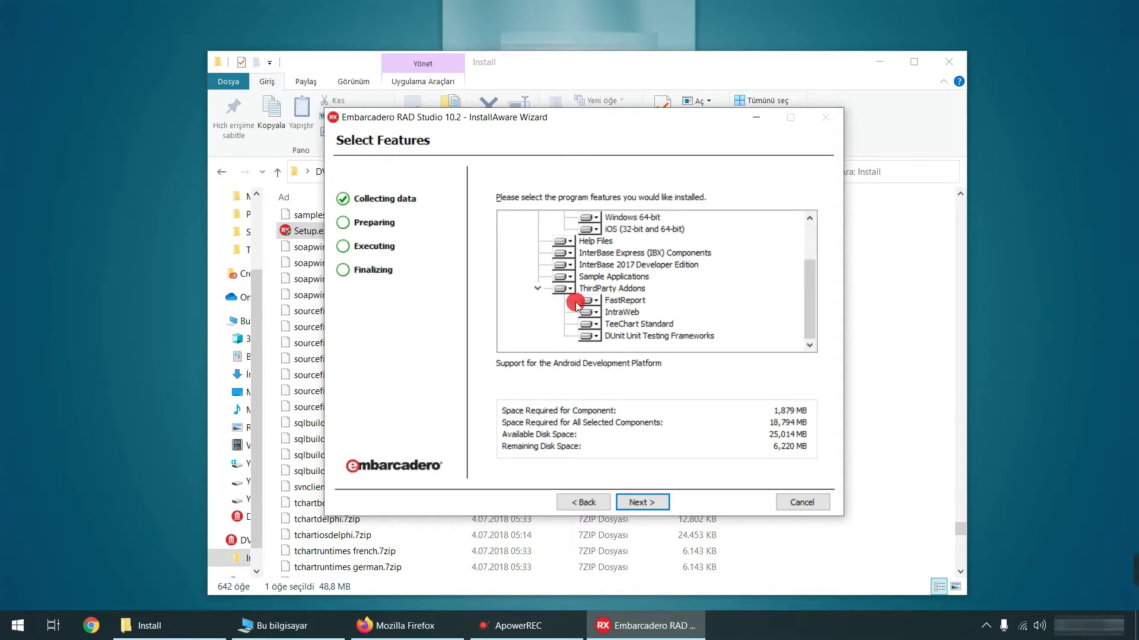
left_click(622, 291)
scroll(653, 323, "up", 2)
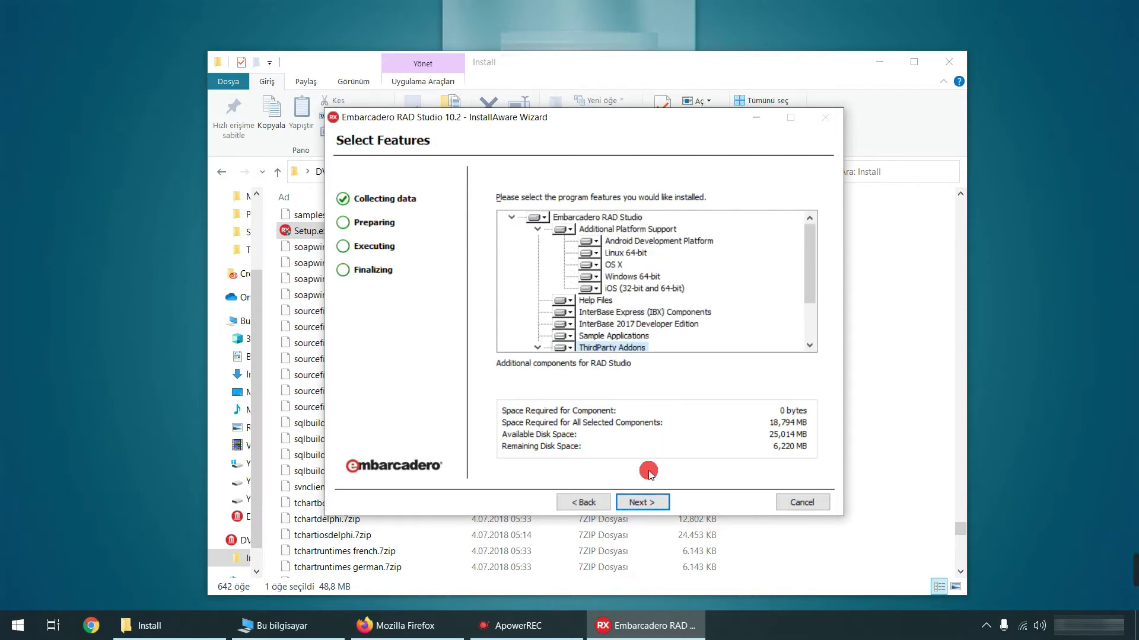
left_click(653, 502)
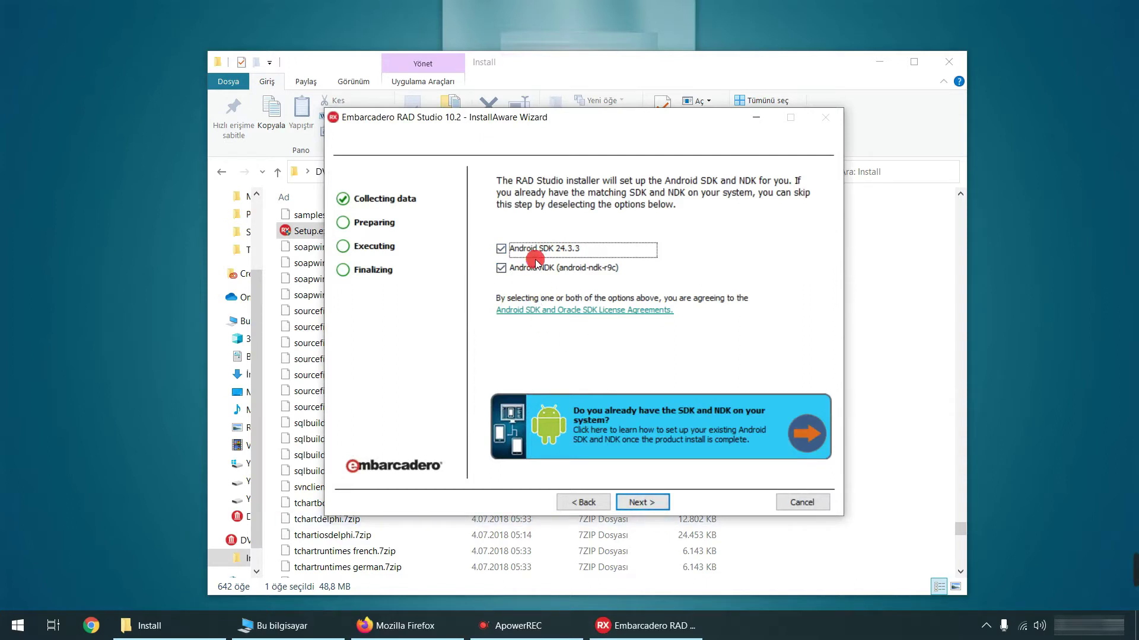
Accept the default Android SDK and NDK setup, all-users Start Menu group, destination folders and file associations.
left_click_drag(648, 118, 698, 112)
left_click(649, 496)
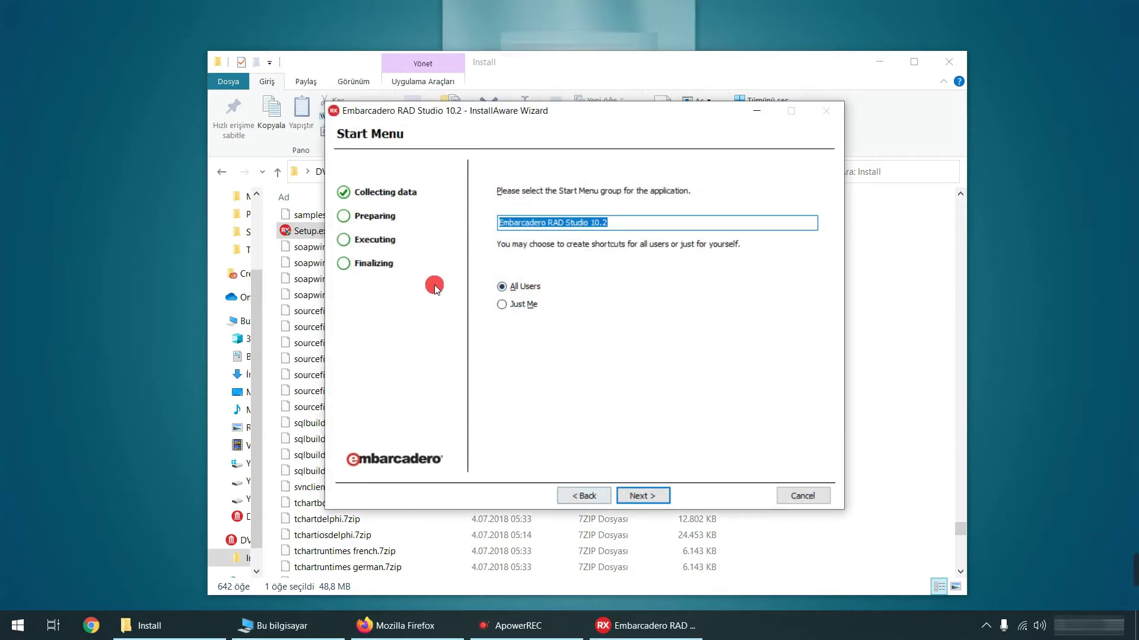
left_click(656, 497)
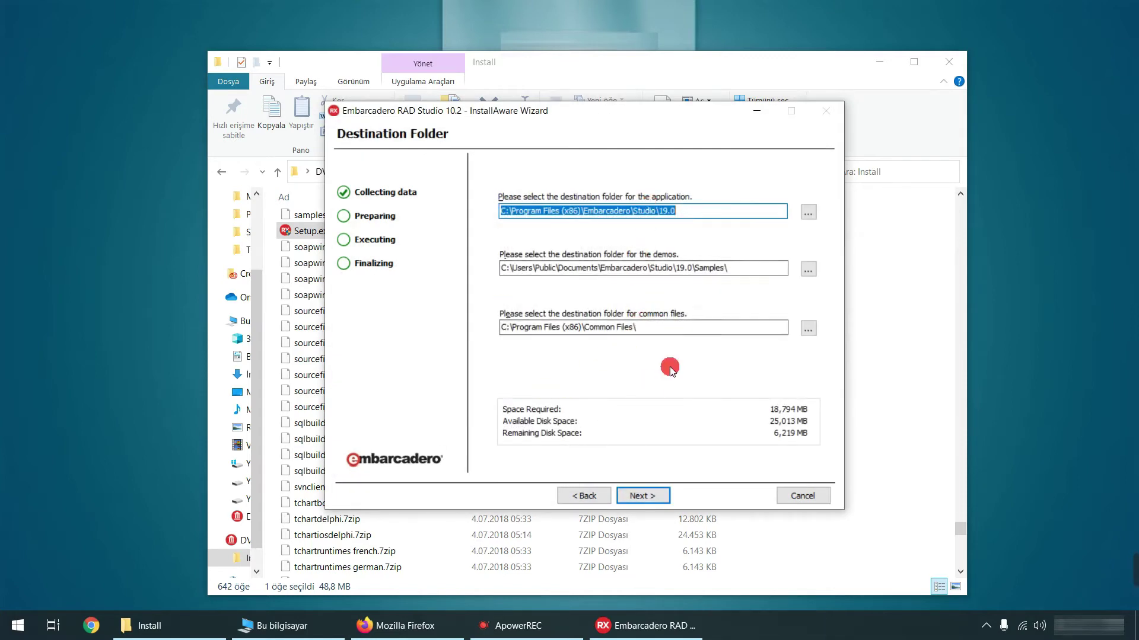
left_click(651, 497)
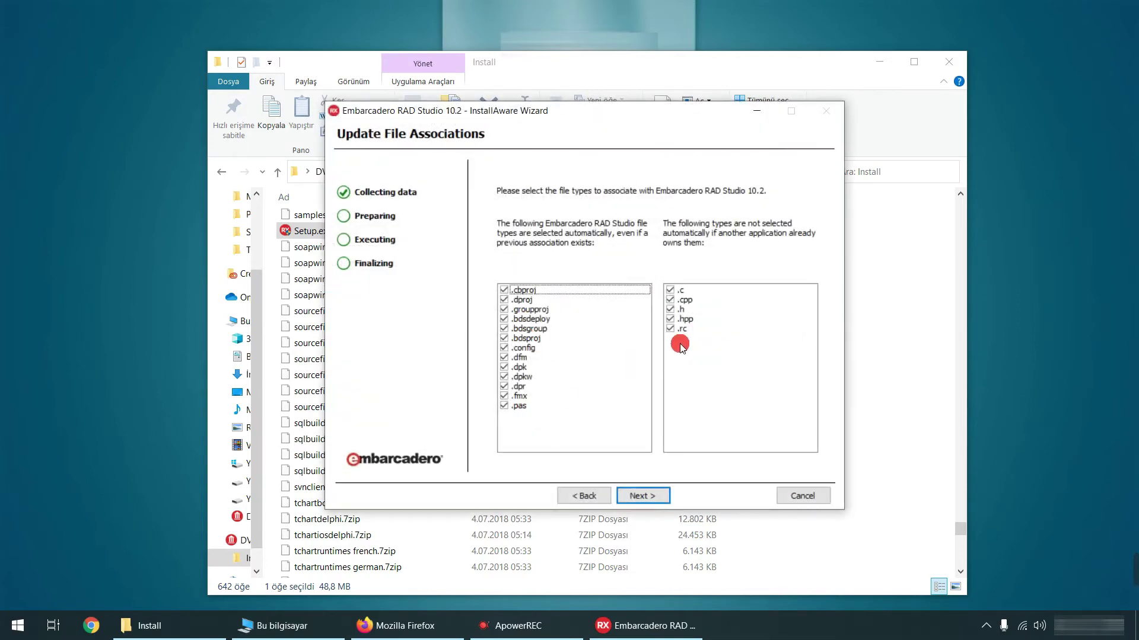
left_click(652, 496)
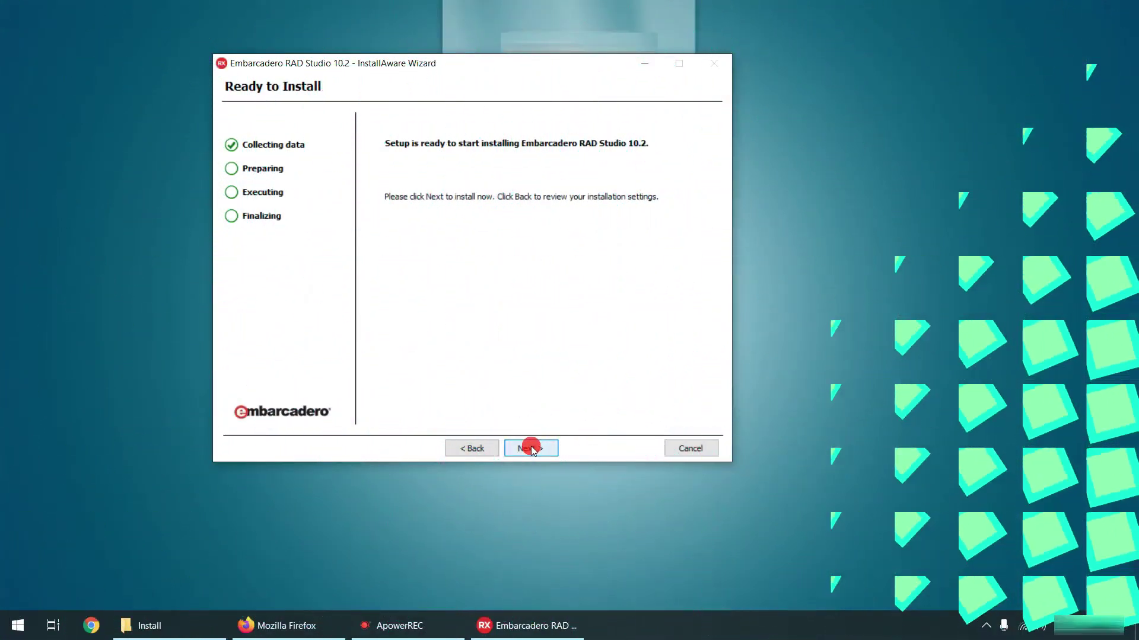
Start the installation of Embarcadero RAD Studio 10.2.
left_click(527, 447)
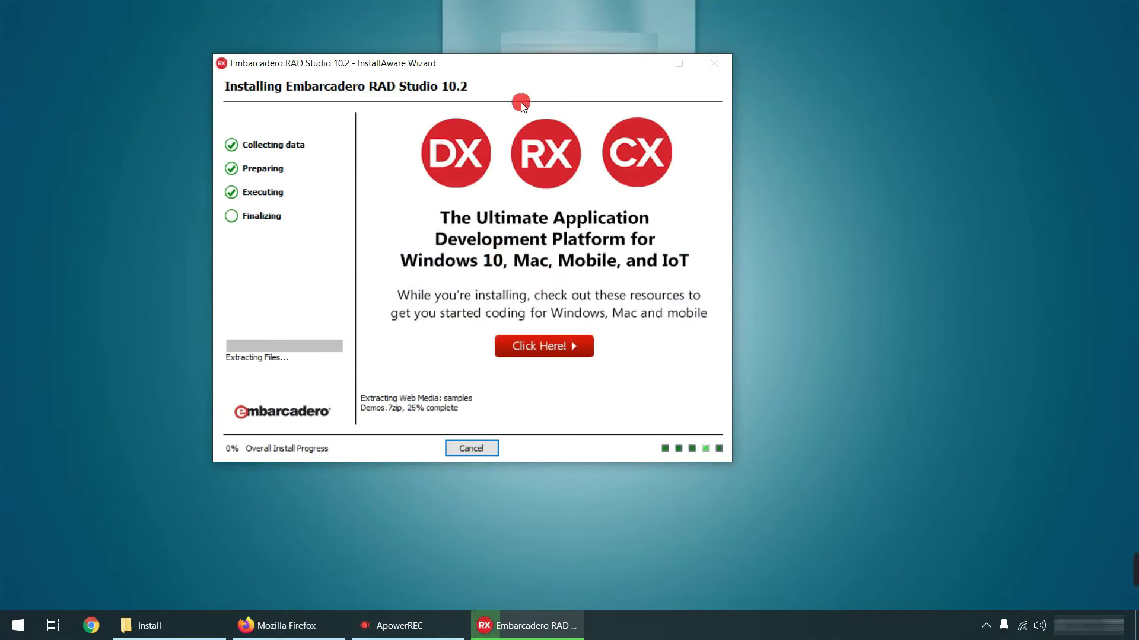
left_click_drag(526, 64, 585, 83)
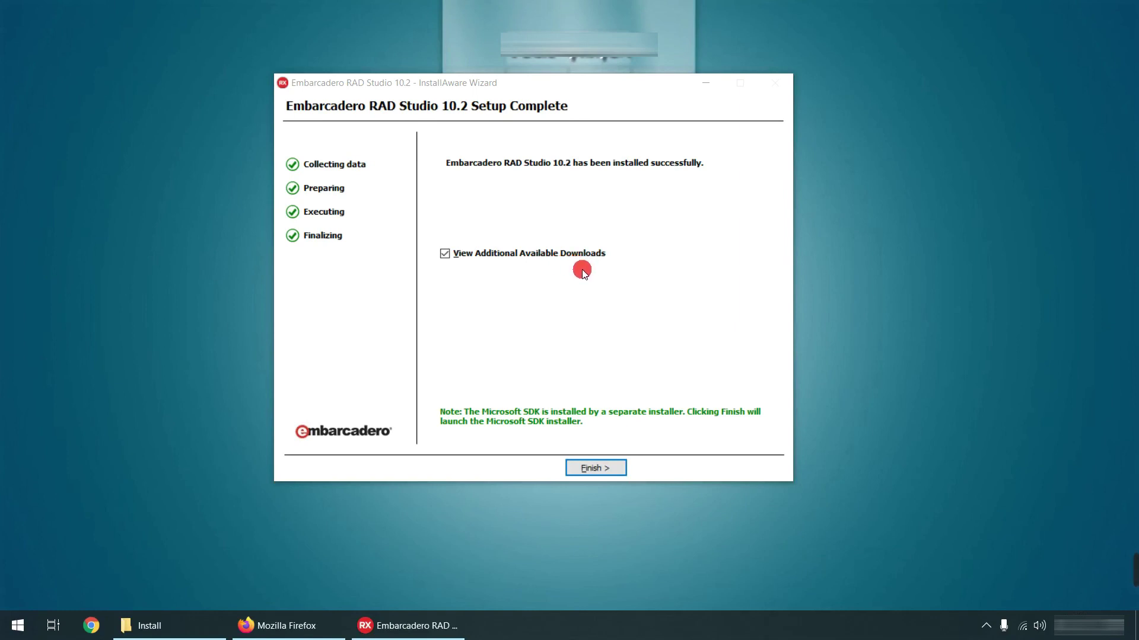
left_click(617, 96)
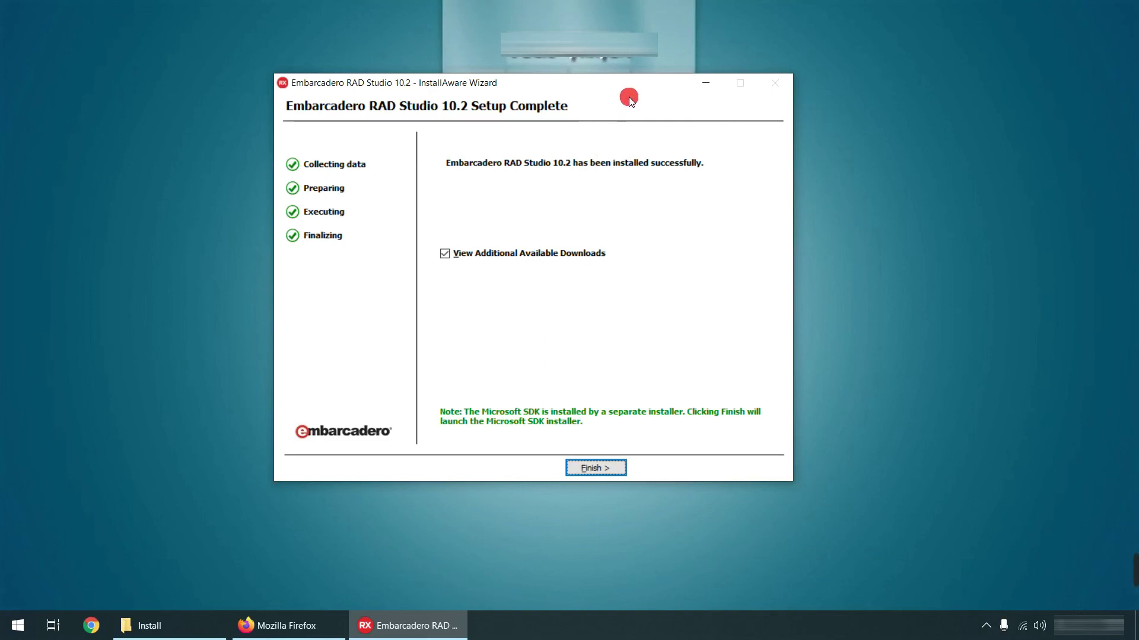
left_click_drag(629, 100, 629, 108)
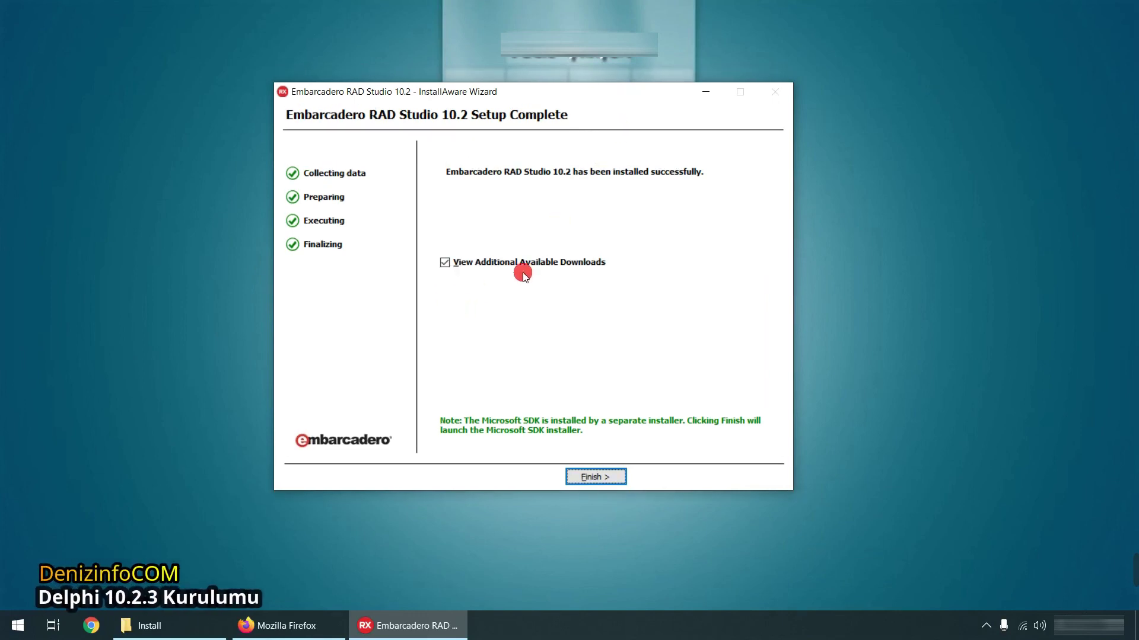